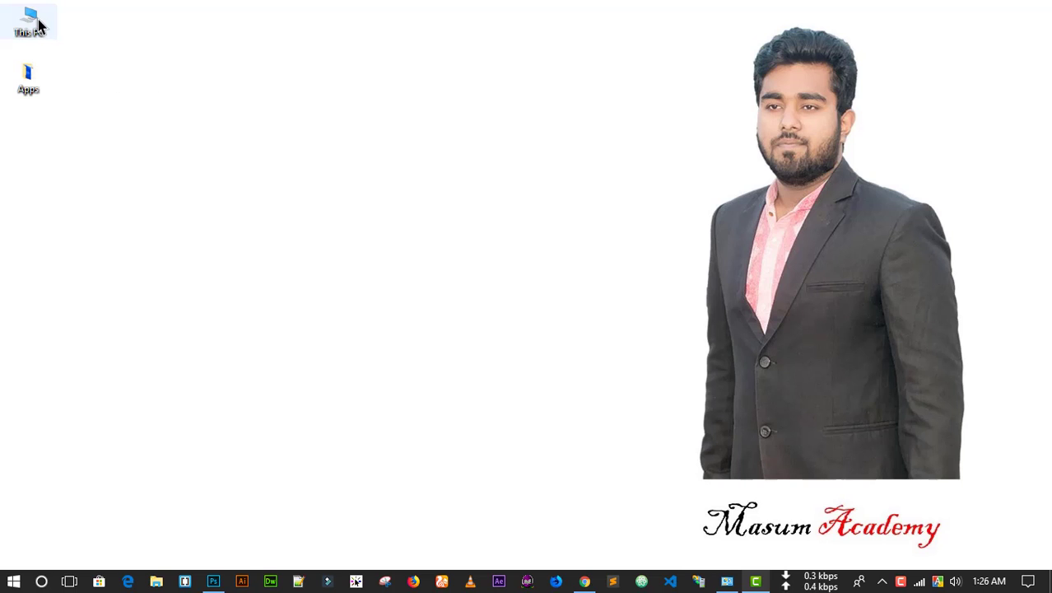
Step: Open the Treatlife (C:) drive and check the size of the Windows.old folder in its properties
right_click(36, 21)
left_click(73, 30)
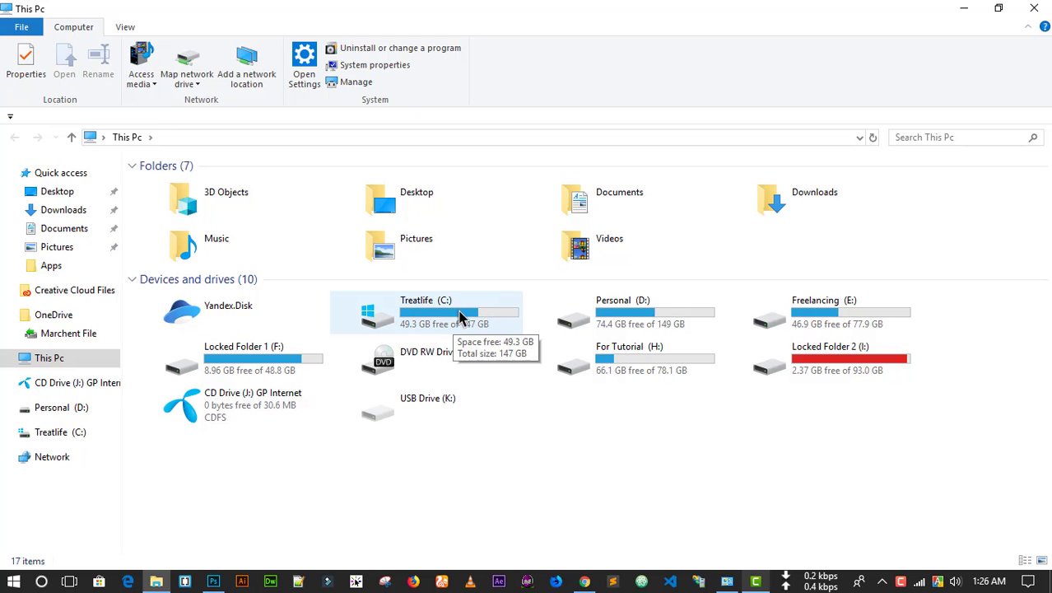
double_click(411, 313)
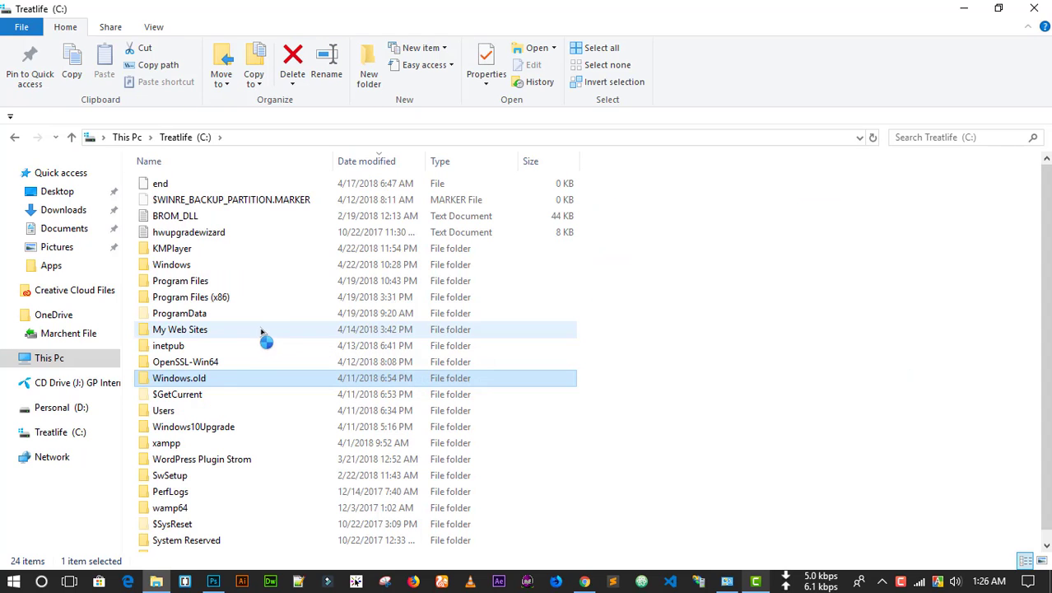
left_click(204, 382)
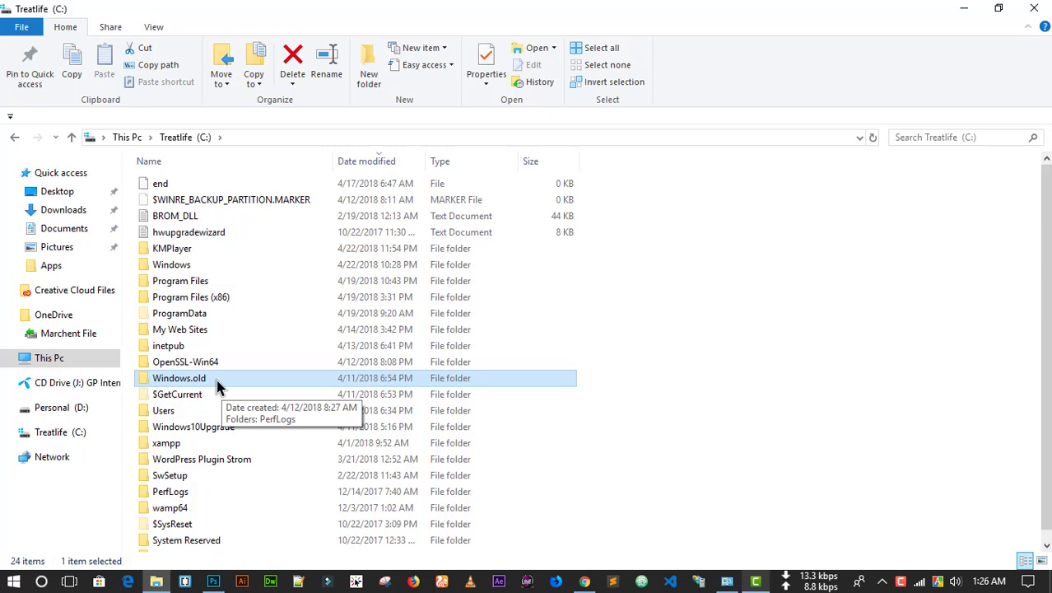
right_click(218, 387)
left_click(280, 554)
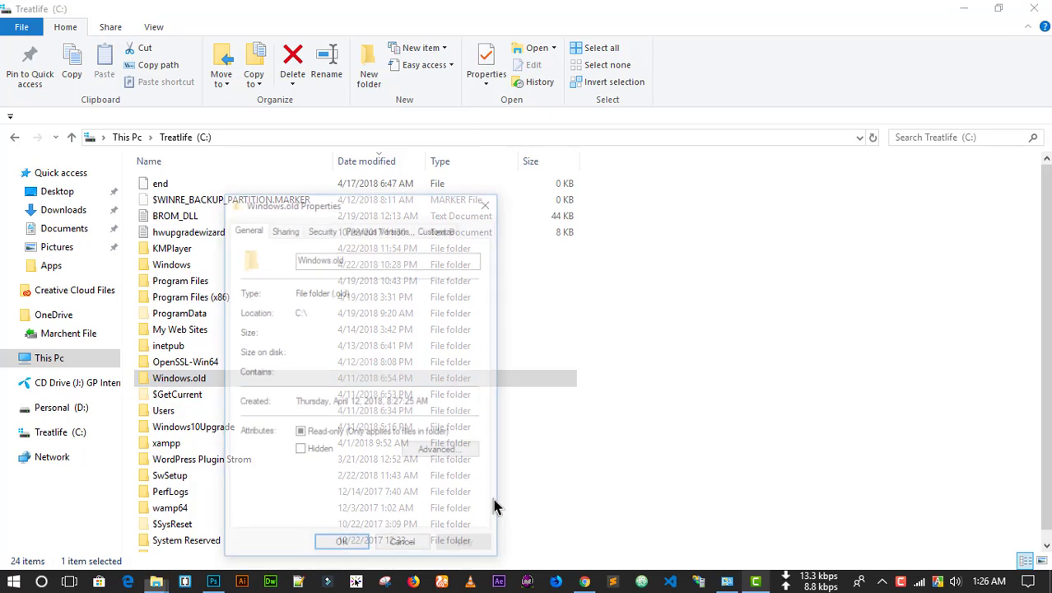
left_click_drag(374, 211, 803, 188)
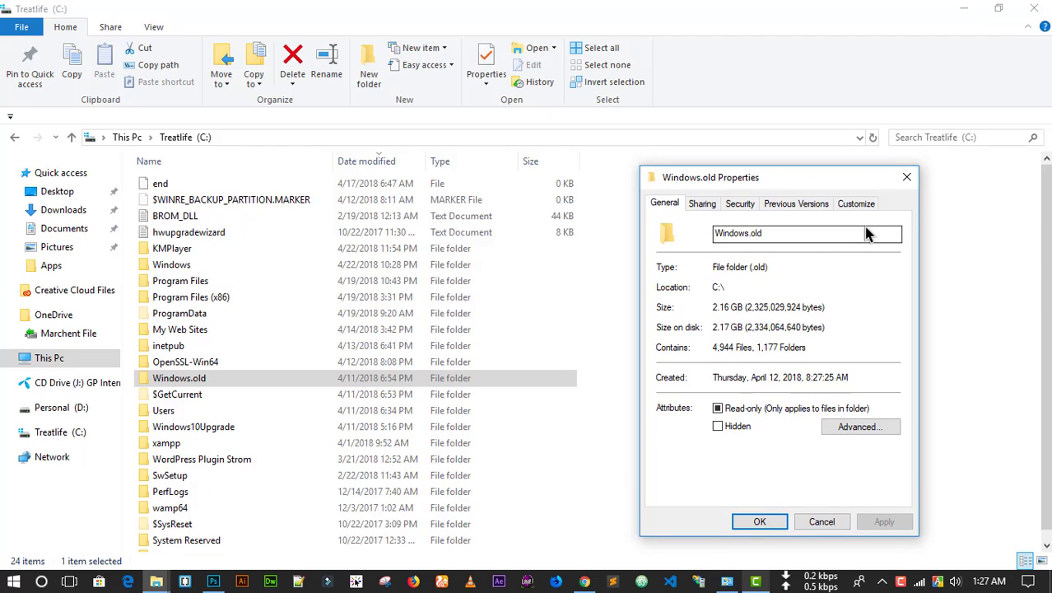
left_click(906, 179)
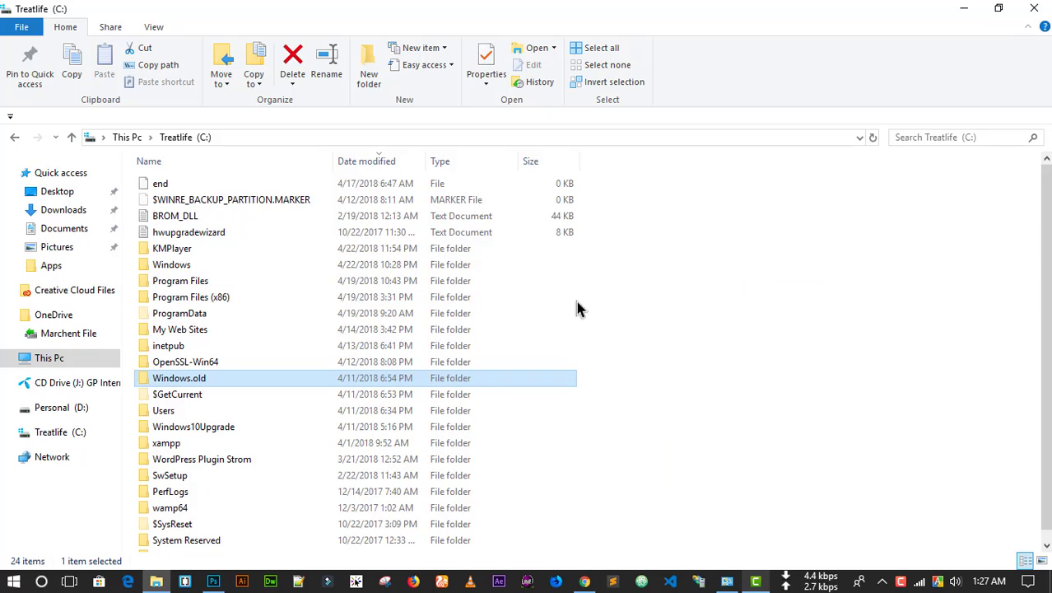
Step: Look inside the Windows.old folder, return to the drive's root and close the file window
double_click(400, 380)
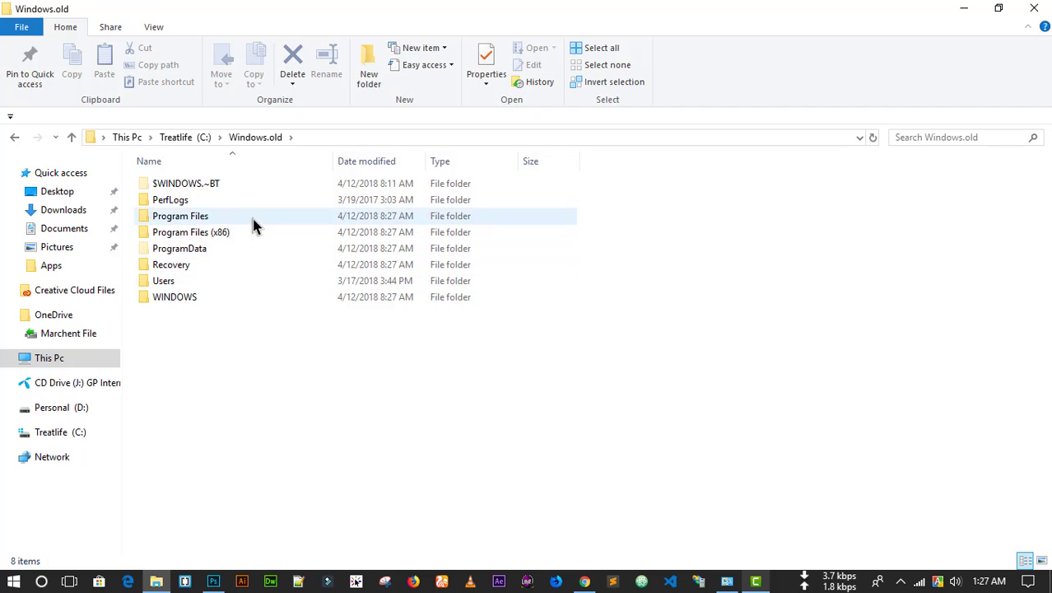
left_click(71, 137)
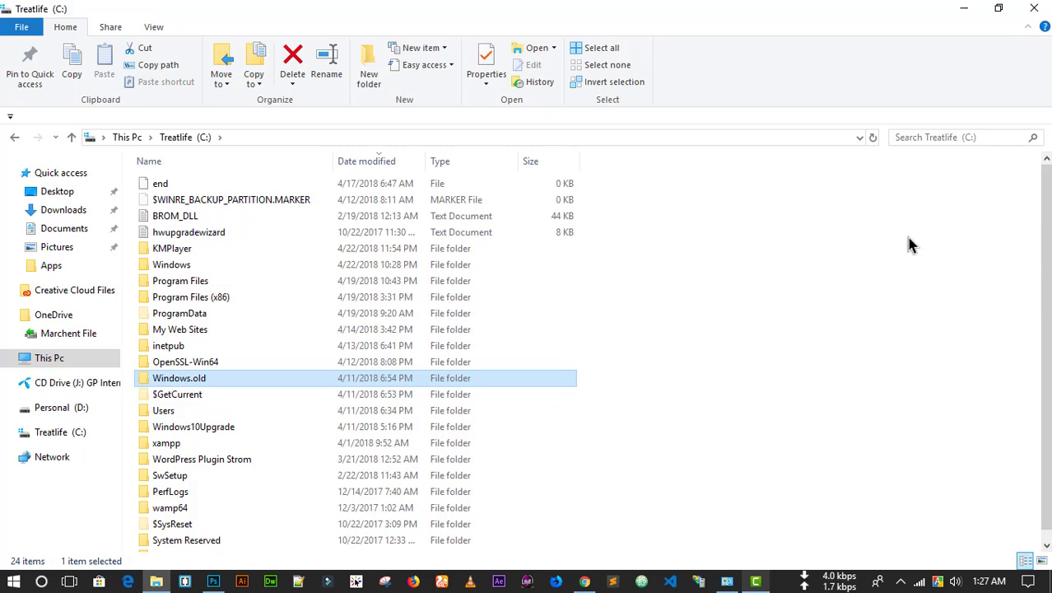
left_click(1034, 8)
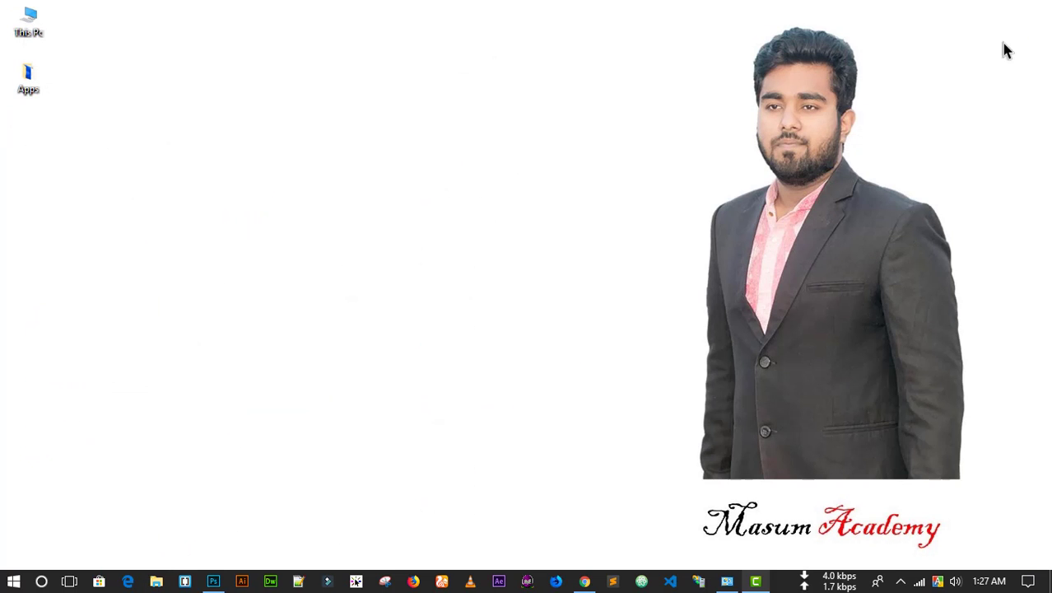
Step: Refresh the desktop, search for "disk" and launch Disk Cleanup
right_click(468, 194)
left_click(517, 239)
left_click(16, 582)
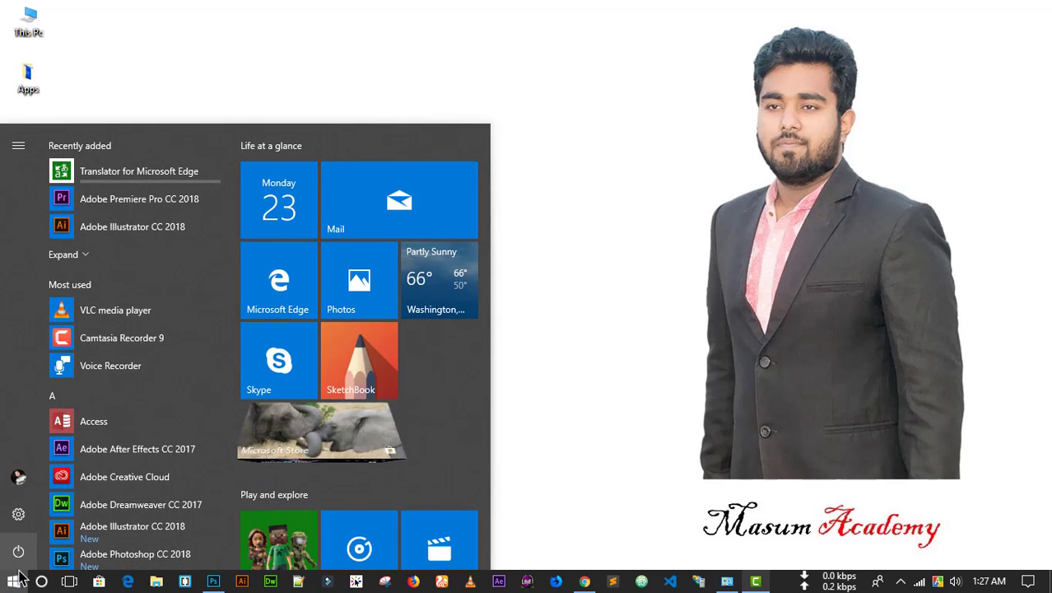
type("disk")
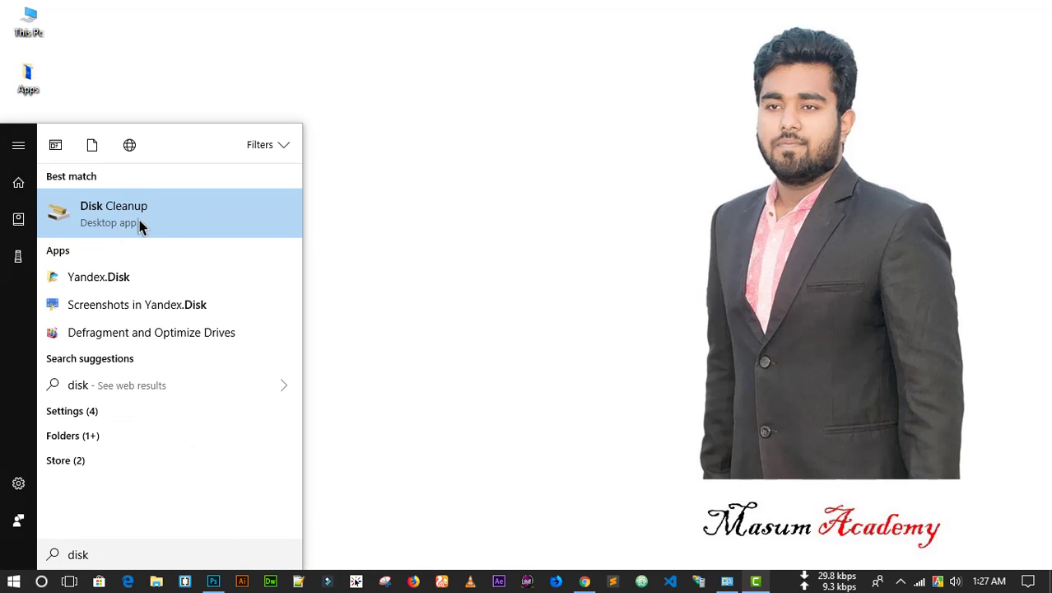
left_click(158, 220)
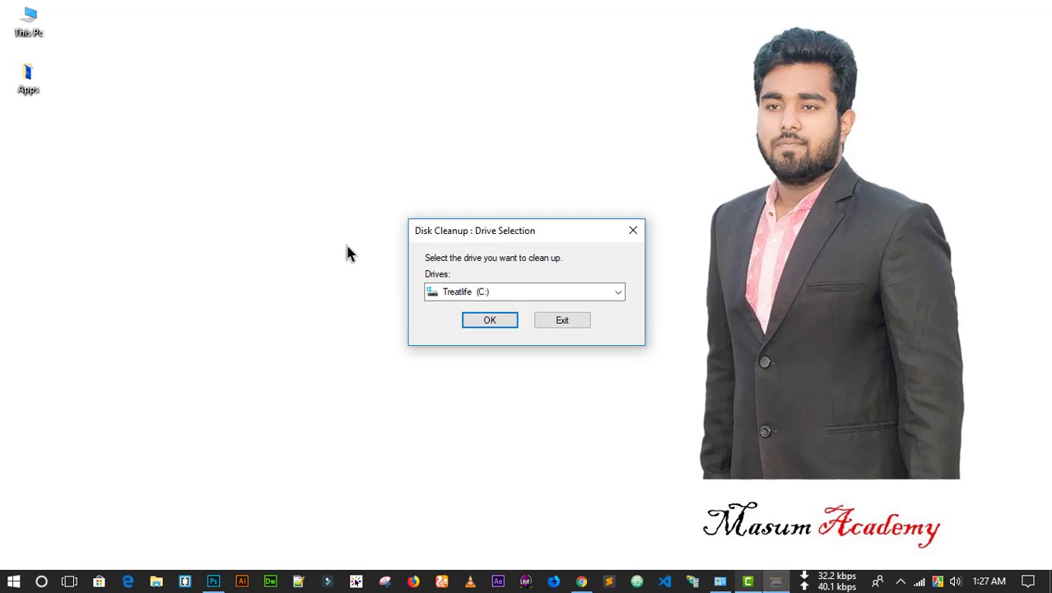
Step: Choose Treatlife (C:) as the drive to clean up and scan it
left_click(470, 296)
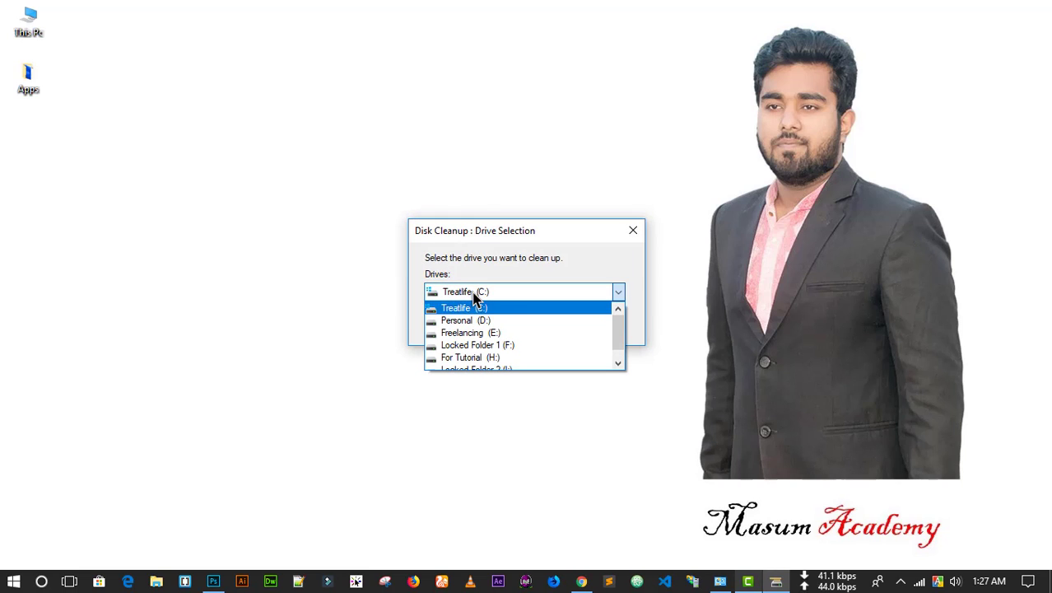
left_click(477, 309)
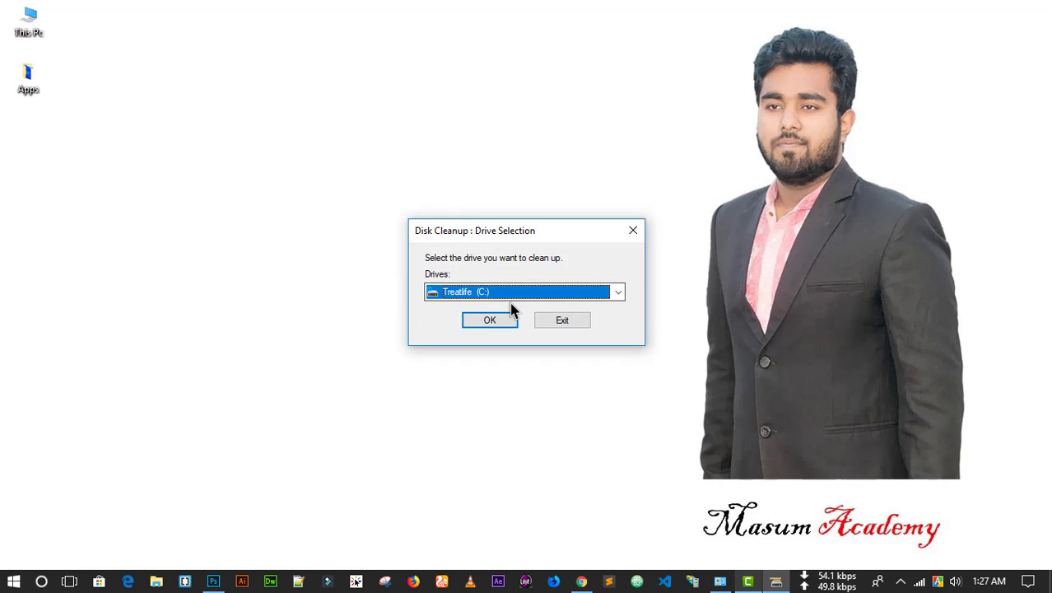
left_click(473, 293)
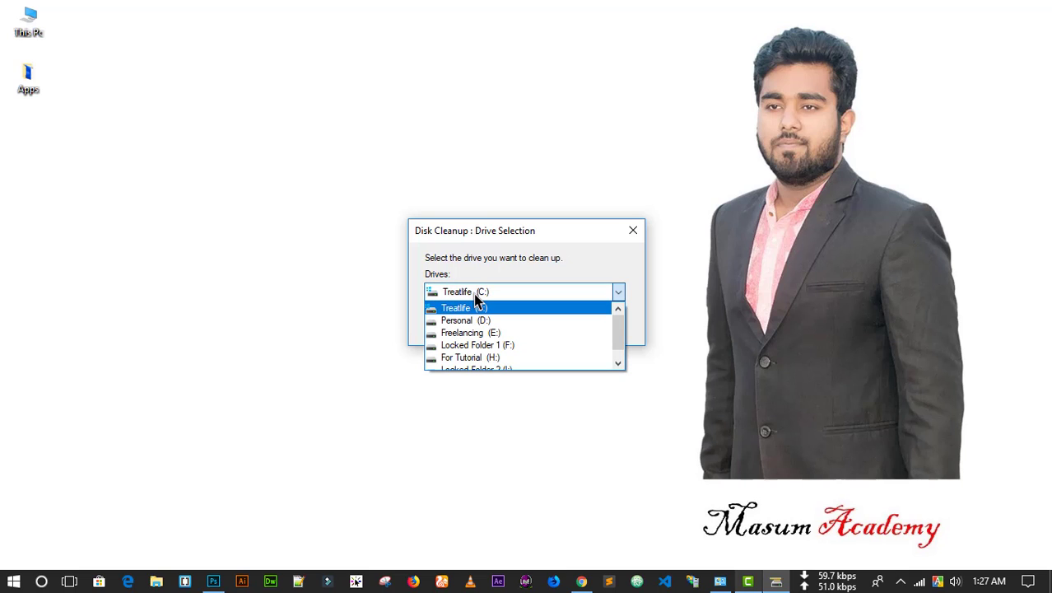
left_click(435, 308)
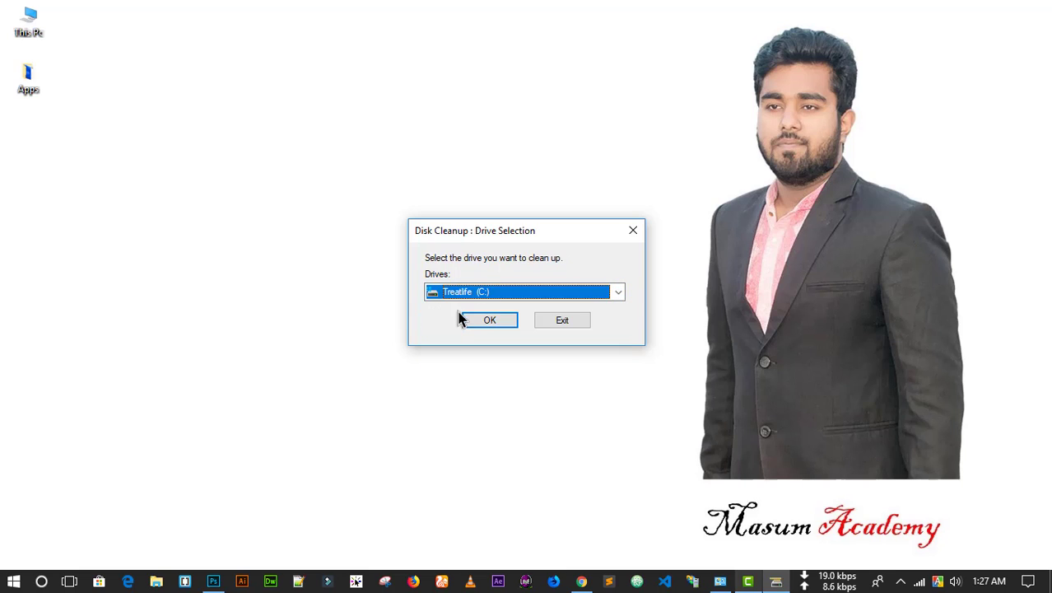
left_click(485, 326)
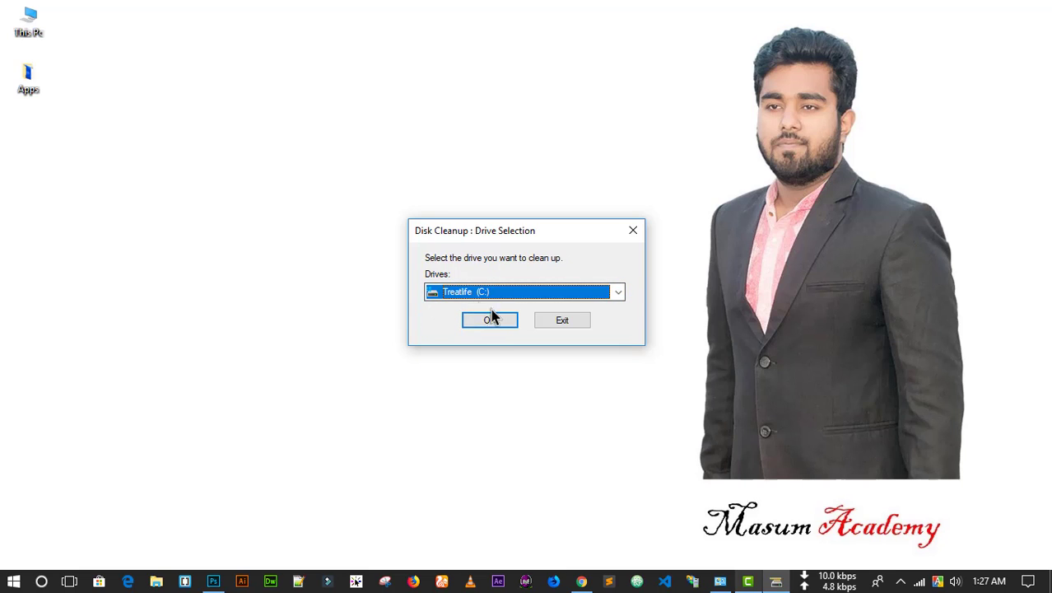
left_click(486, 326)
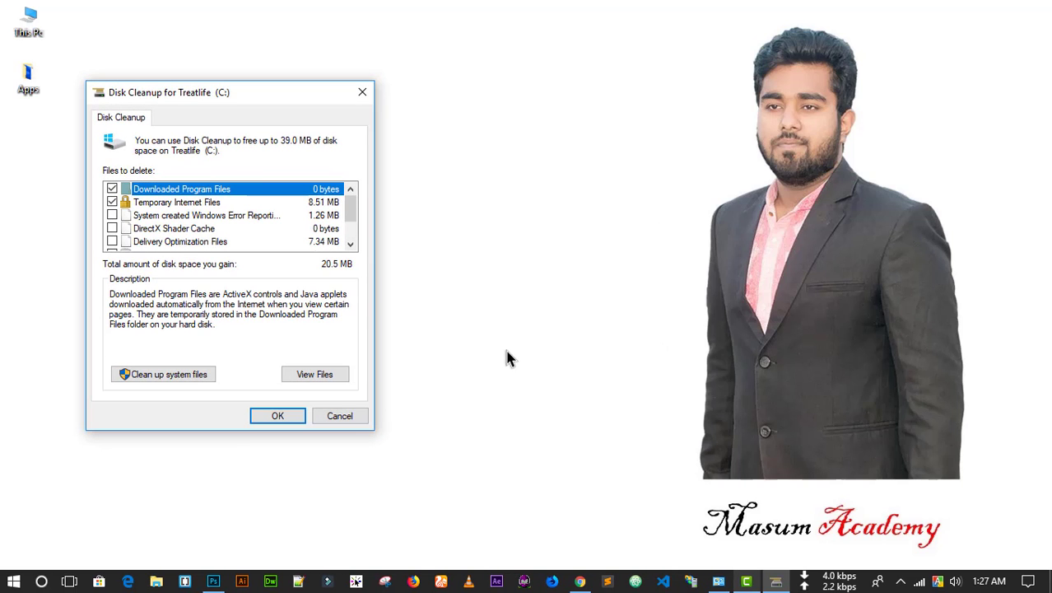
Step: Switch the cleanup to system files and rescan the Treatlife (C:) drive
left_click_drag(221, 94, 478, 78)
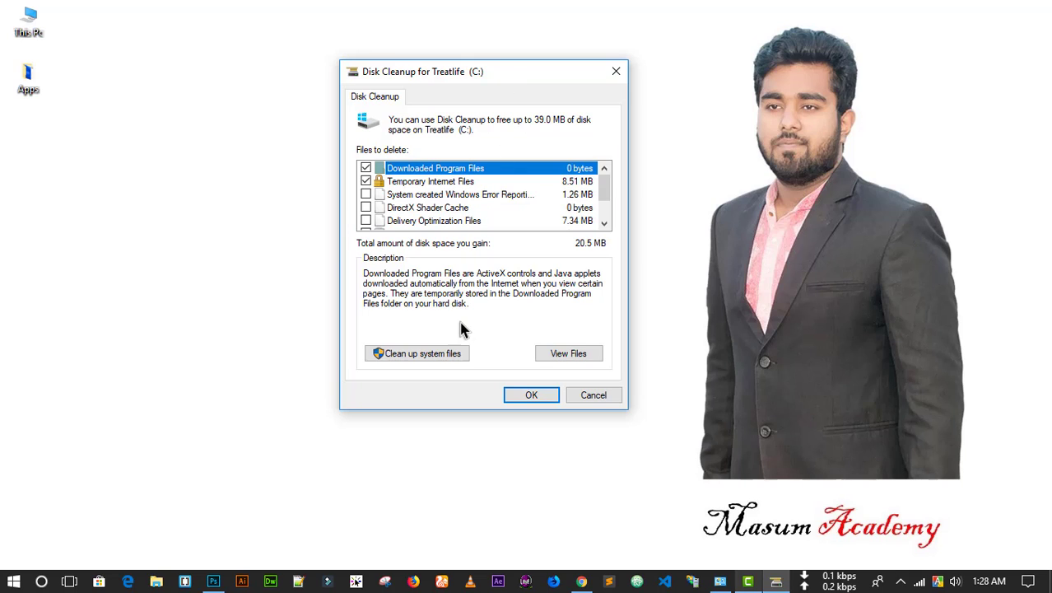
left_click(452, 355)
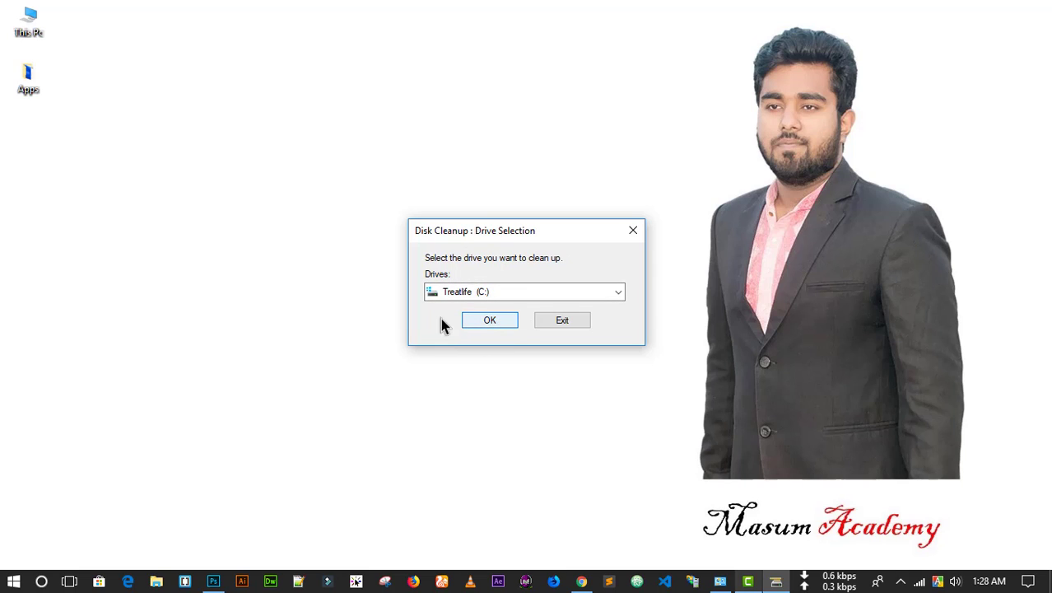
left_click(489, 323)
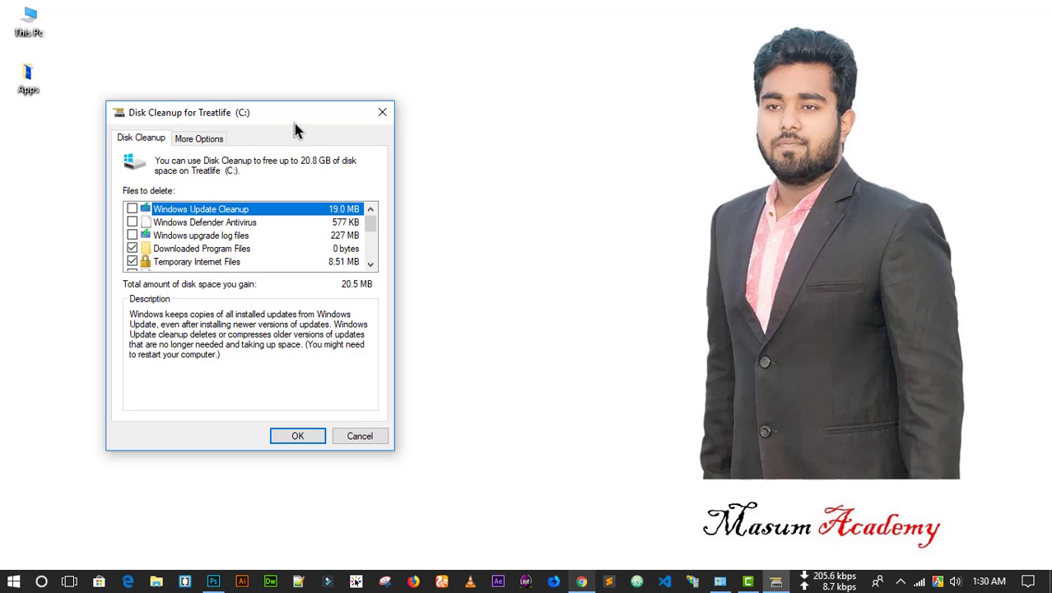
Step: Include Previous Windows installation(s) in the files to delete
left_click_drag(325, 120, 527, 77)
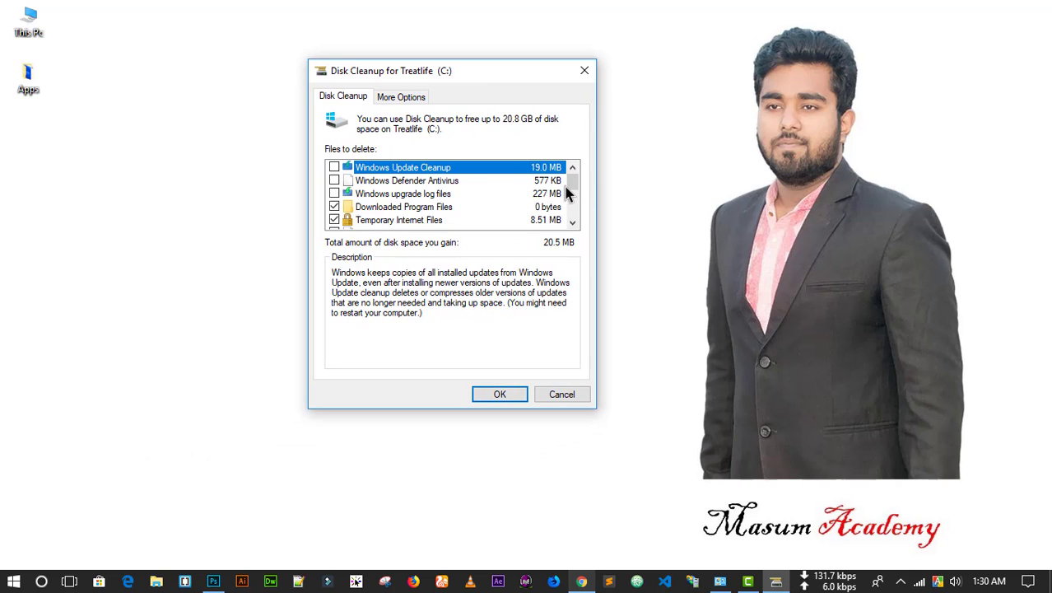
left_click_drag(571, 183, 577, 214)
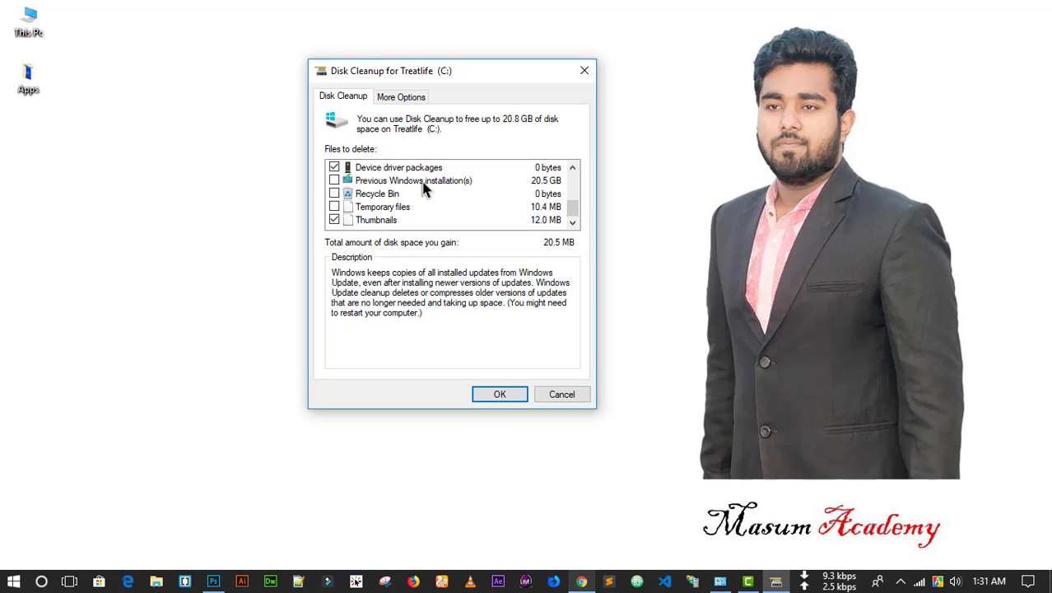
left_click(335, 180)
Step: Run the cleanup, approving permanent deletion of the files and the loss of the option to restore the previous Windows version
left_click(496, 394)
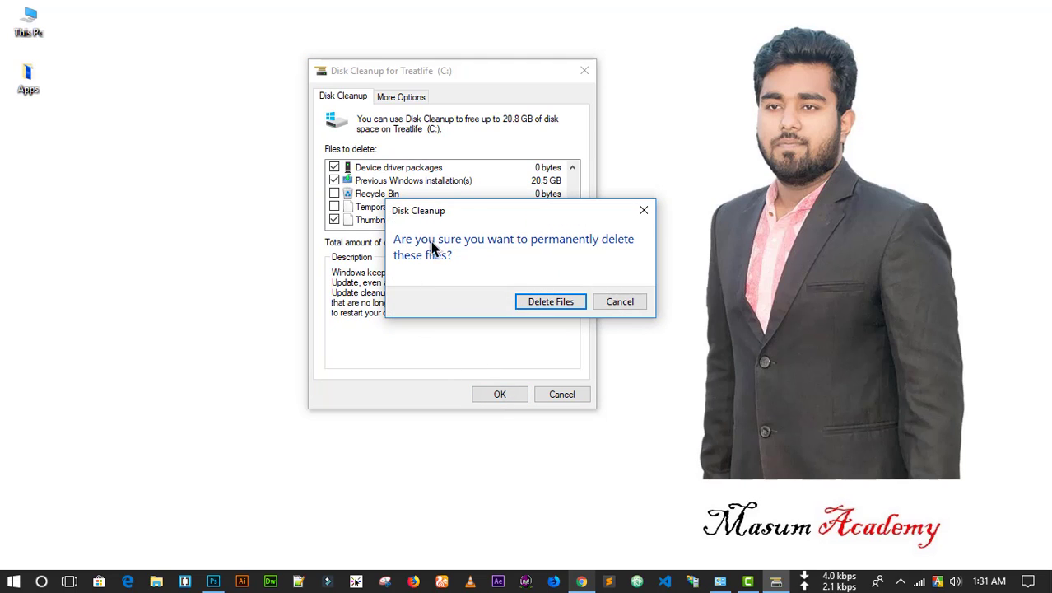
left_click_drag(442, 212, 363, 215)
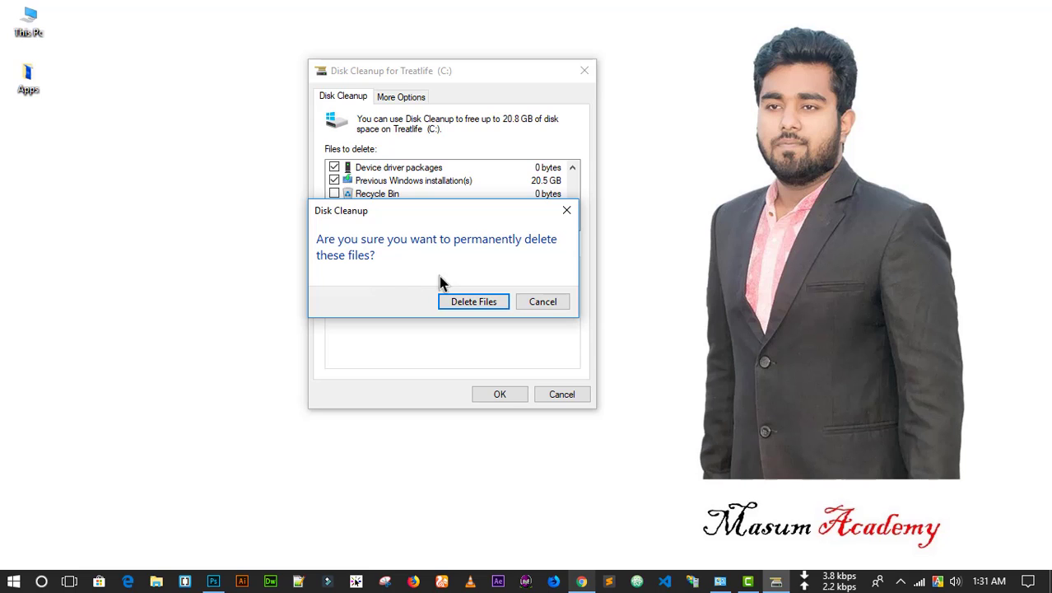
mouse_move(453, 217)
left_mouse_down()
mouse_move(482, 219)
mouse_move(464, 216)
left_mouse_up()
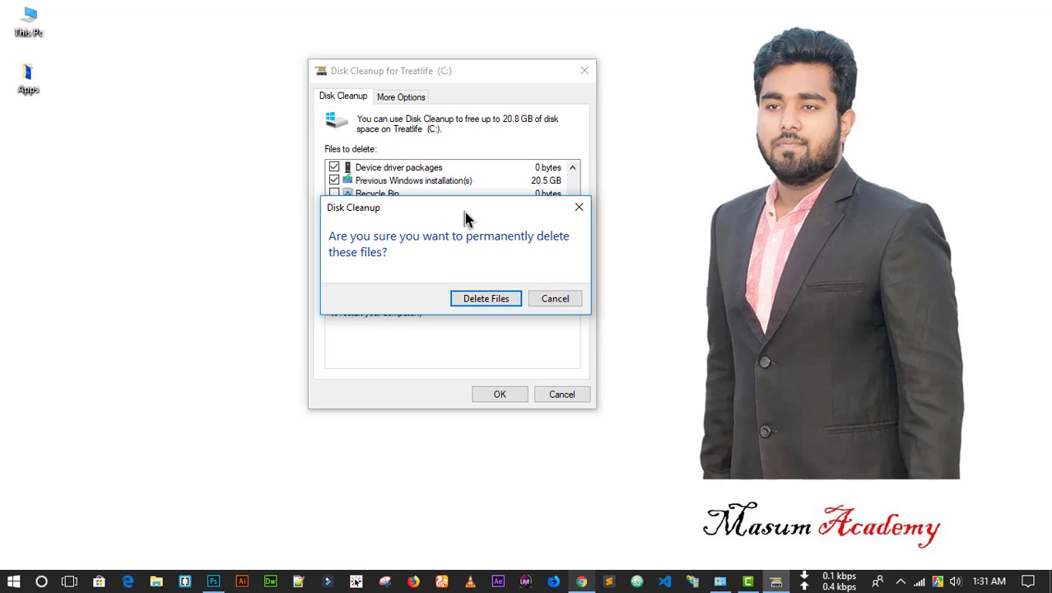
left_click(491, 302)
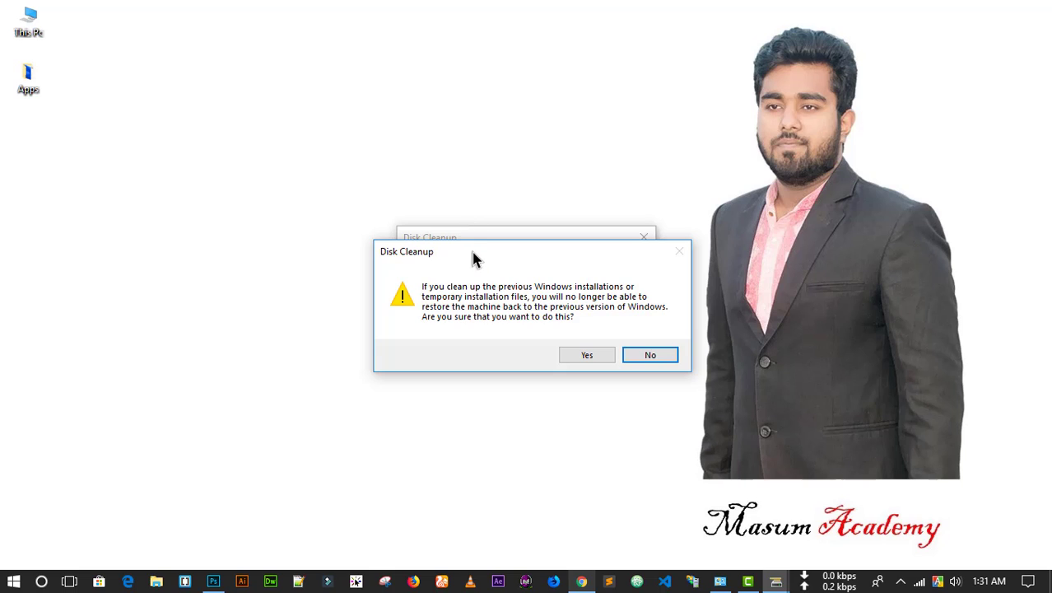
left_click_drag(473, 258, 330, 72)
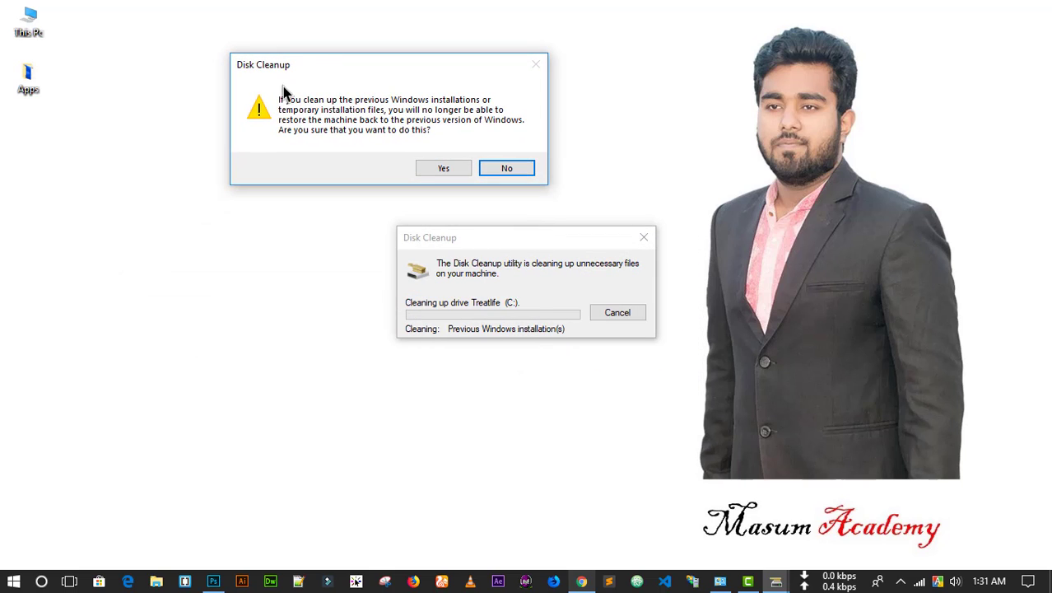
left_click(442, 168)
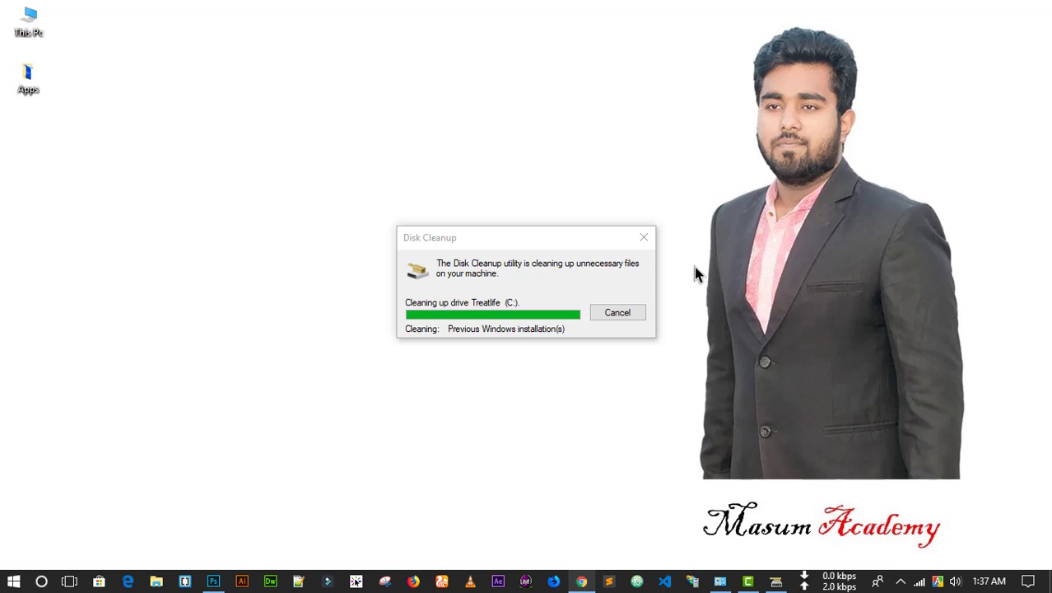
Step: Refresh the desktop and open the Treatlife (C:) drive to check its contents
right_click(475, 198)
left_click(546, 243)
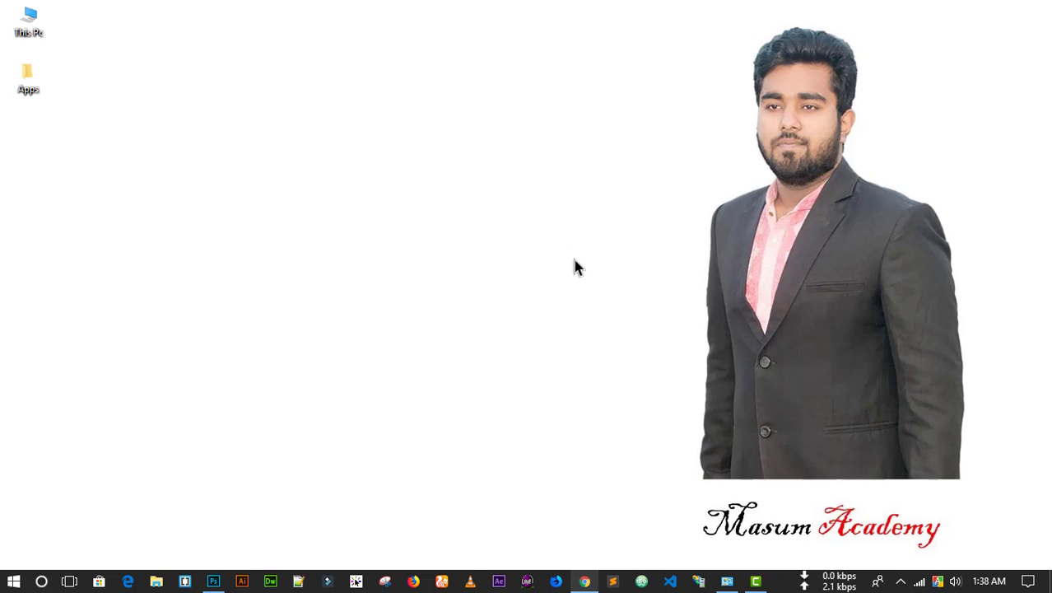
double_click(39, 31)
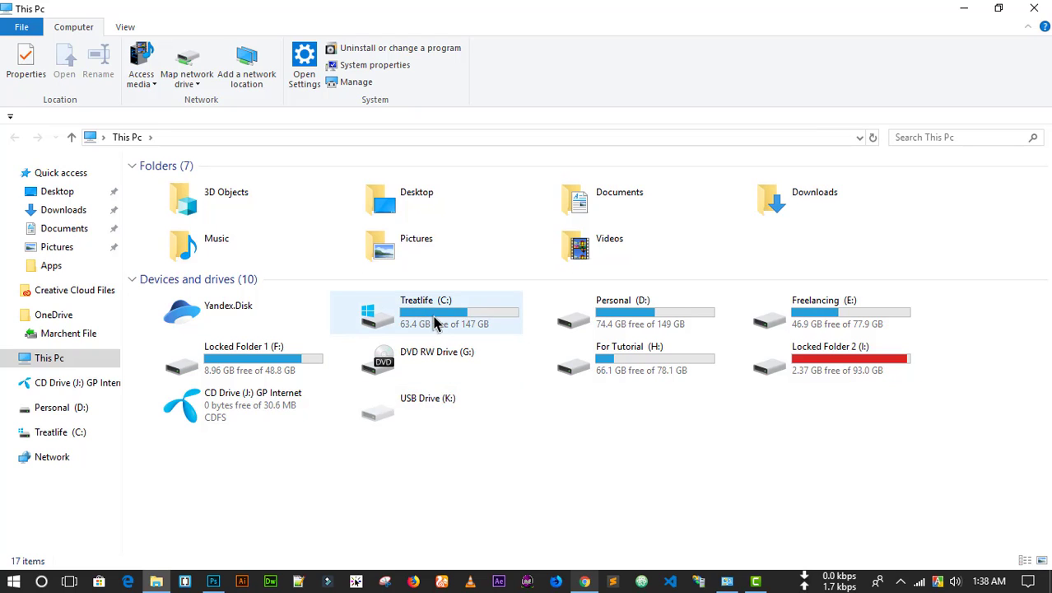
double_click(436, 321)
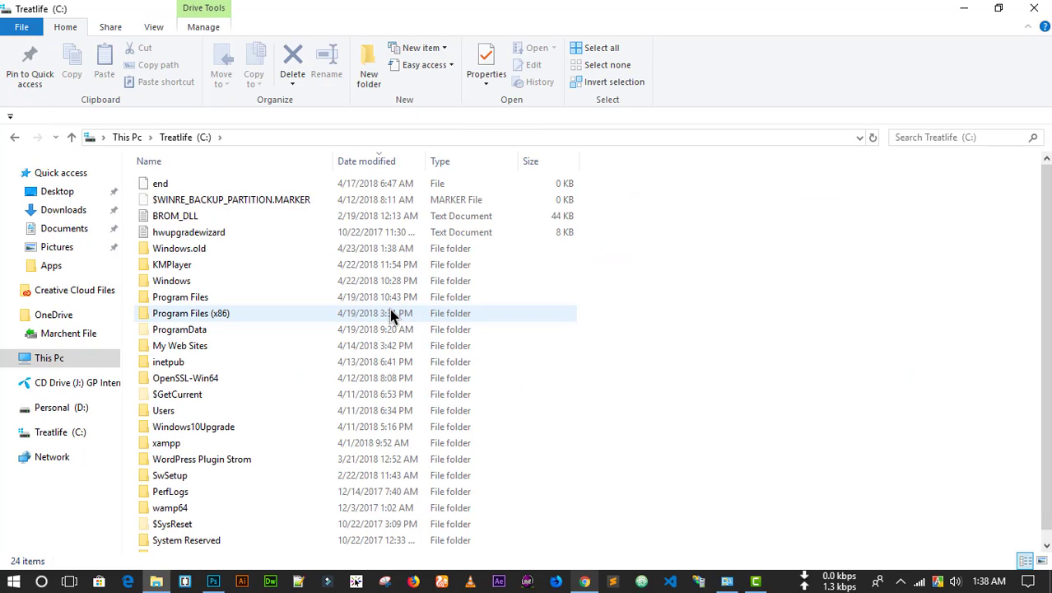
Step: Step through the folders starting with W in the drive's root to look for Windows.old
left_click(377, 318)
key("w")
key("w")
key("w")
key("w")
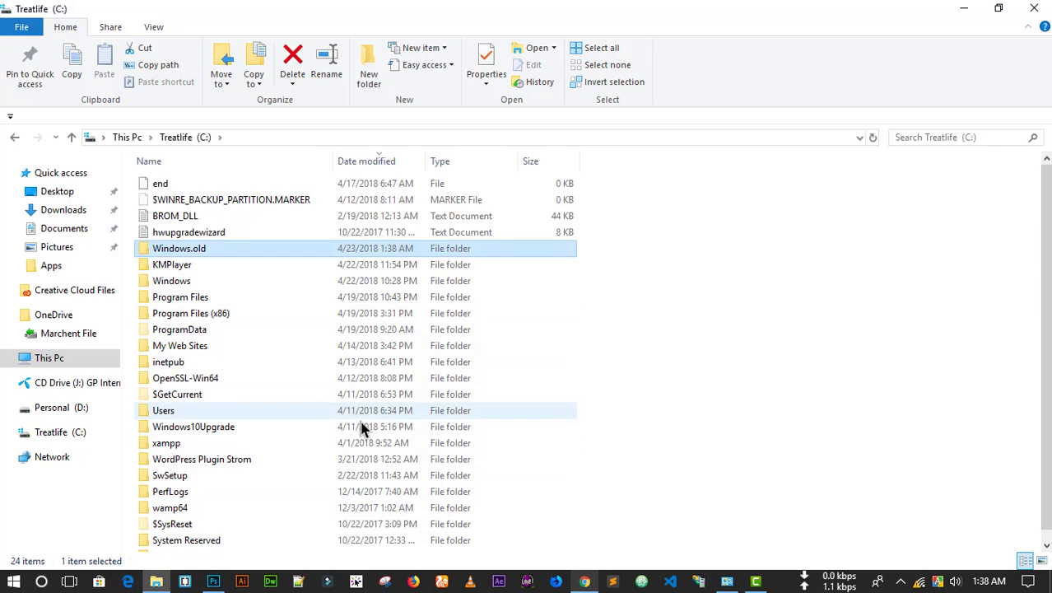
key("w")
key("w")
key("w")
key("w")
key("w")
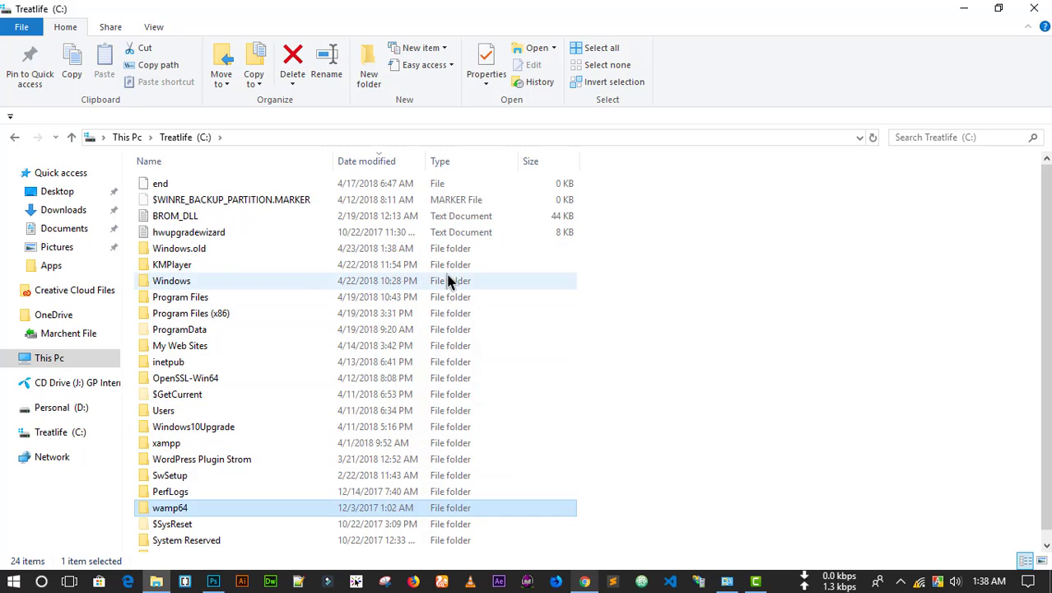
Step: Browse Windows.old through ProgramData, Microsoft and Windows Defender to the Scans folder, and return to a refreshed desktop
double_click(428, 254)
double_click(287, 191)
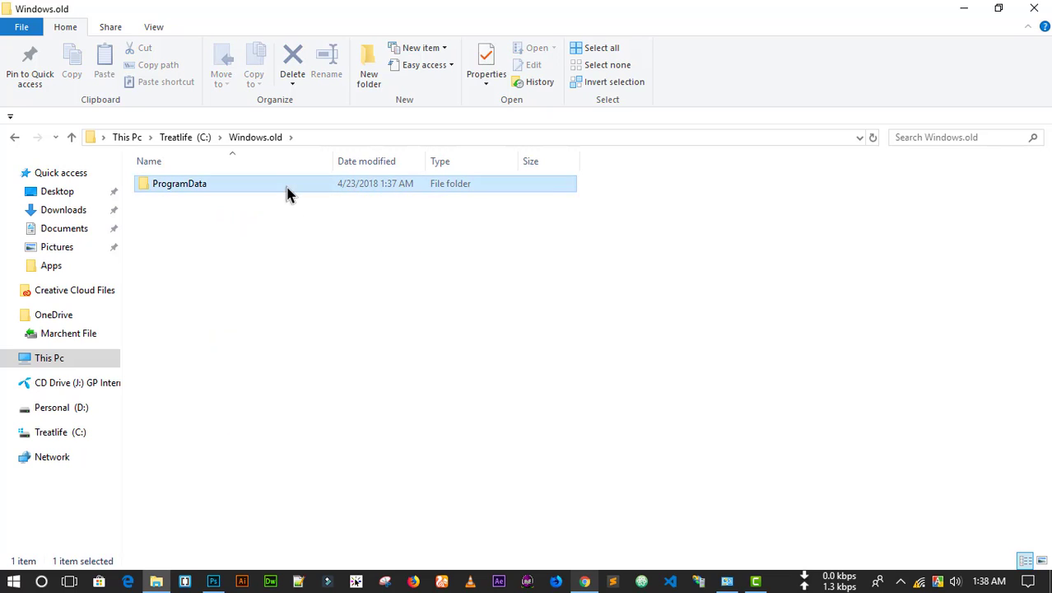
double_click(287, 191)
double_click(288, 192)
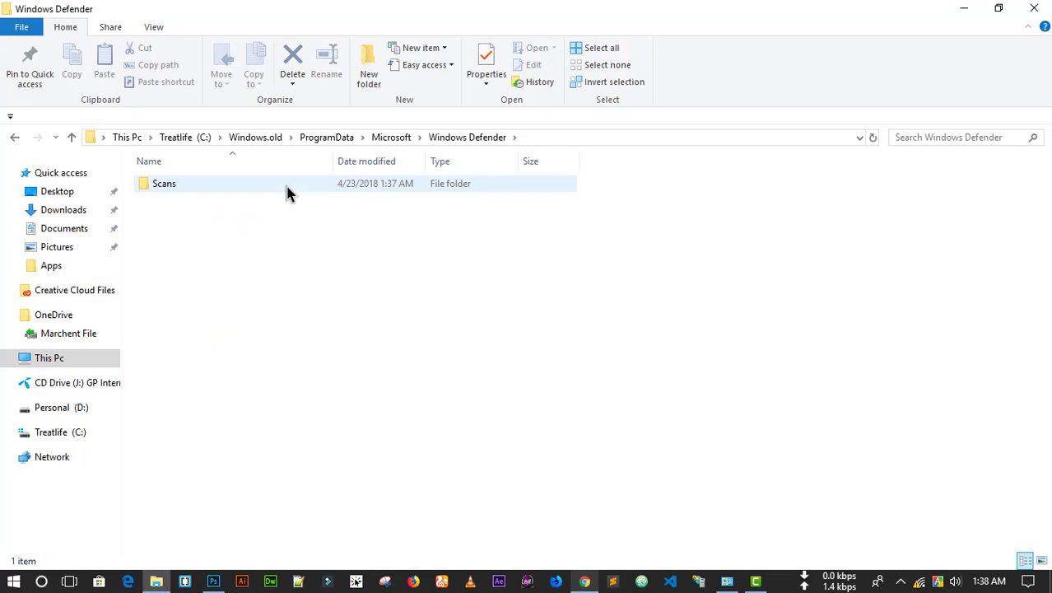
double_click(286, 192)
left_click(559, 313)
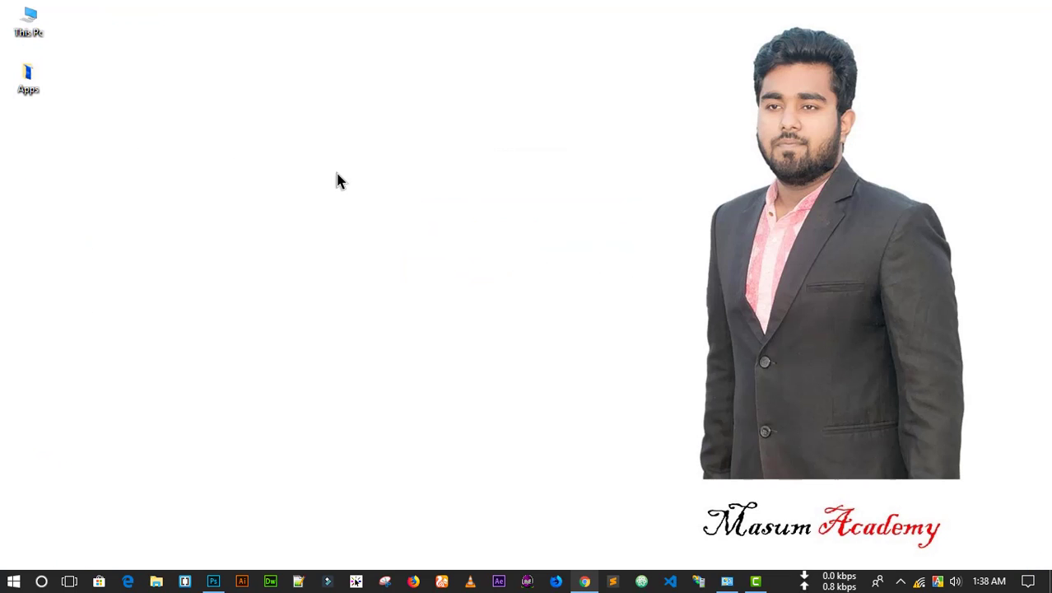
right_click(336, 173)
left_click(390, 217)
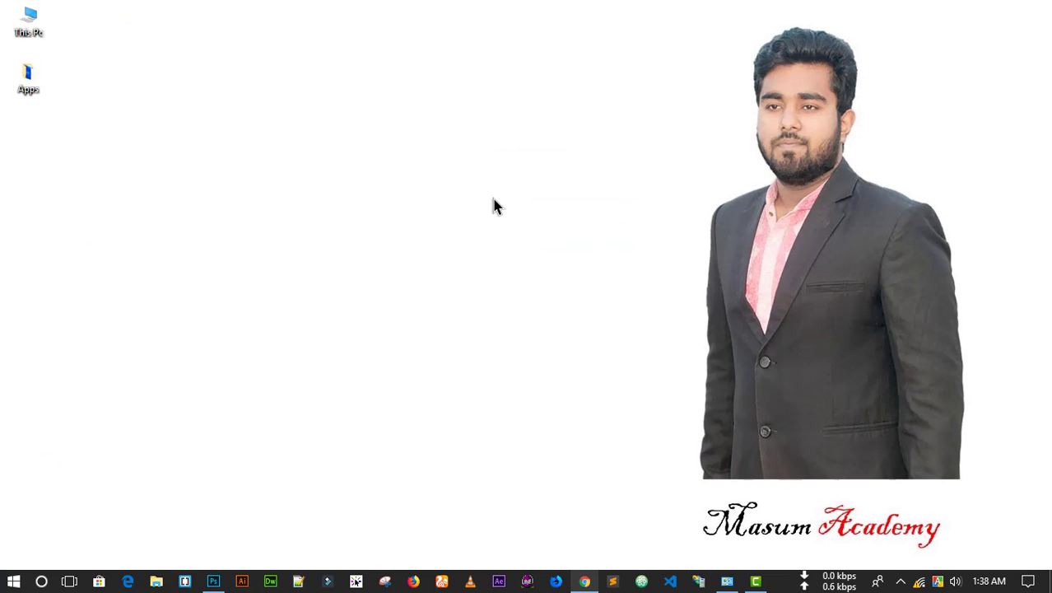